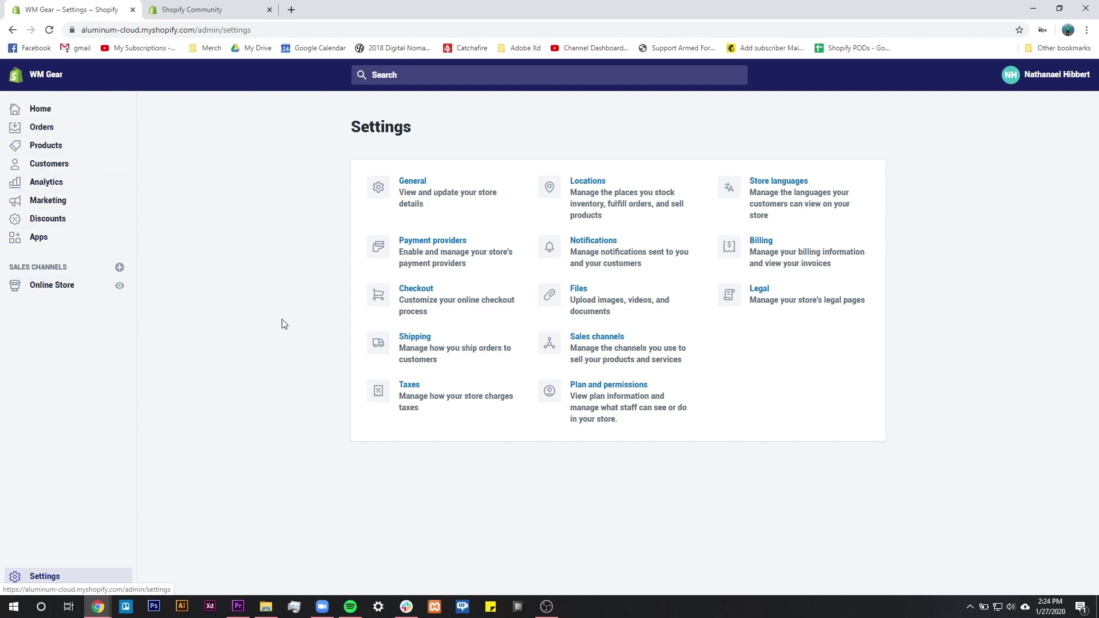
- Open the store's shipping settings
click(408, 86)
click(265, 205)
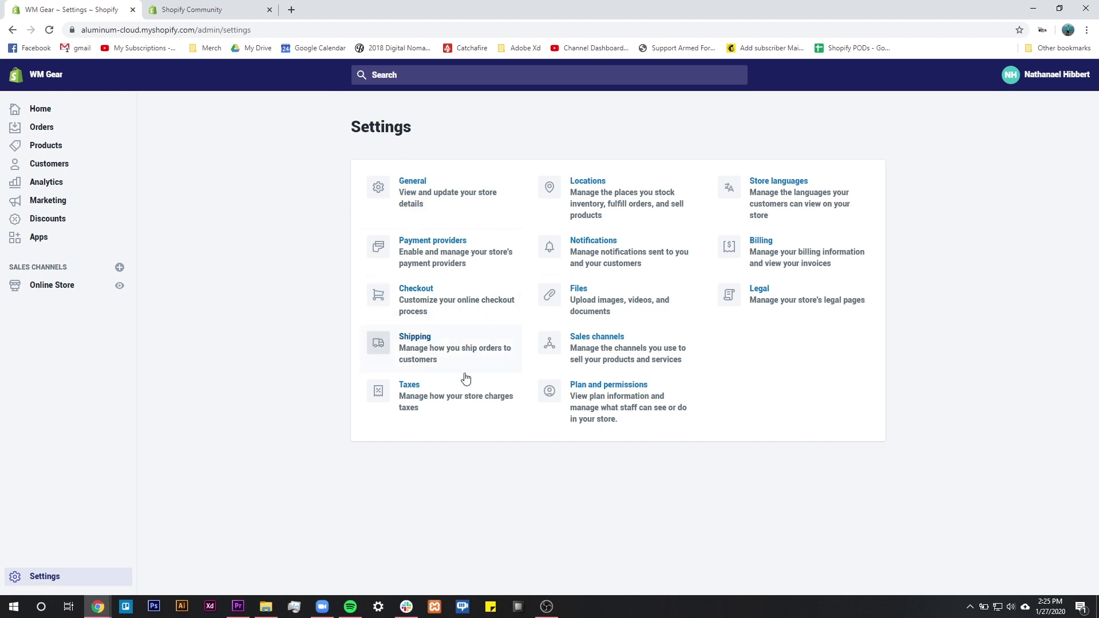
click(454, 357)
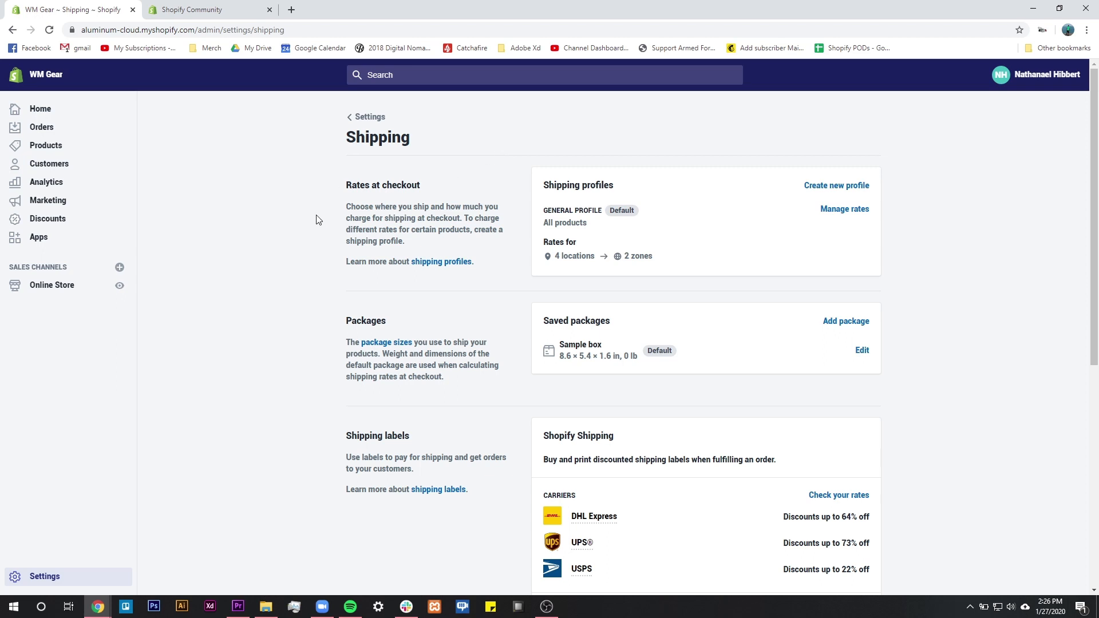
- Examine the shipping settings, covering rates at checkout, packages, shipping labels, packing slips and carrier integrations
scroll(316, 218, down, 6)
scroll(318, 221, down, 1)
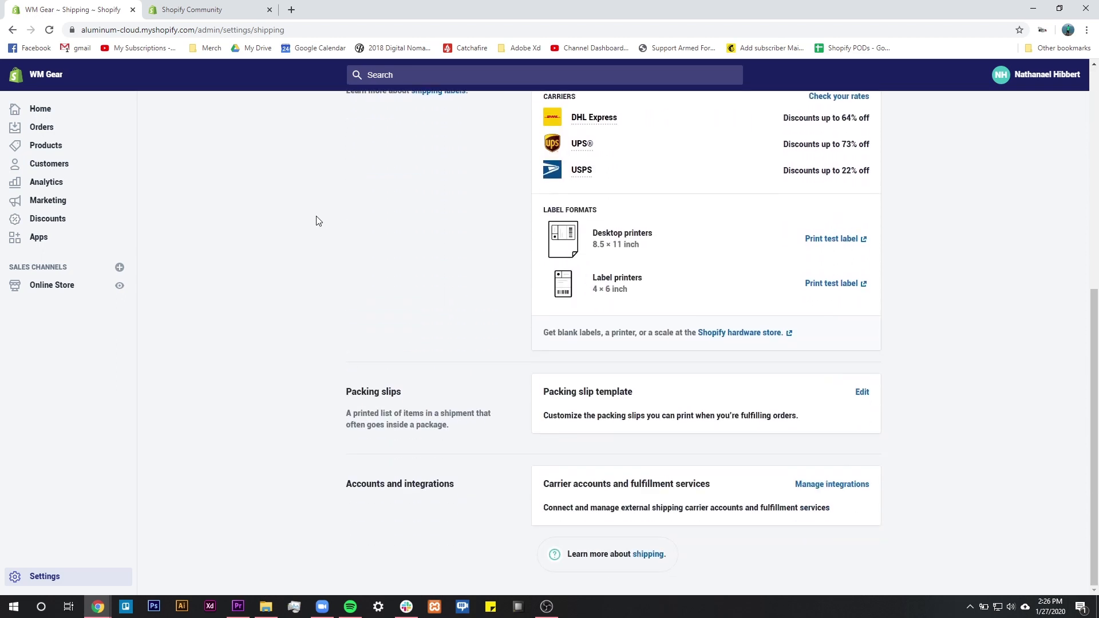
scroll(448, 282, up, 5)
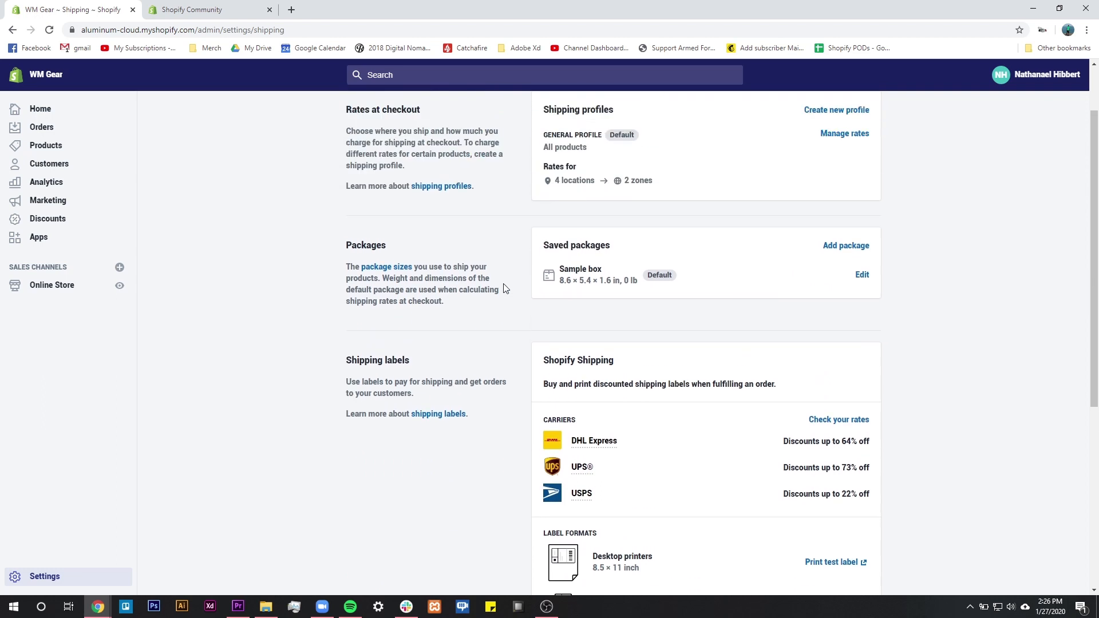
scroll(506, 288, up, 2)
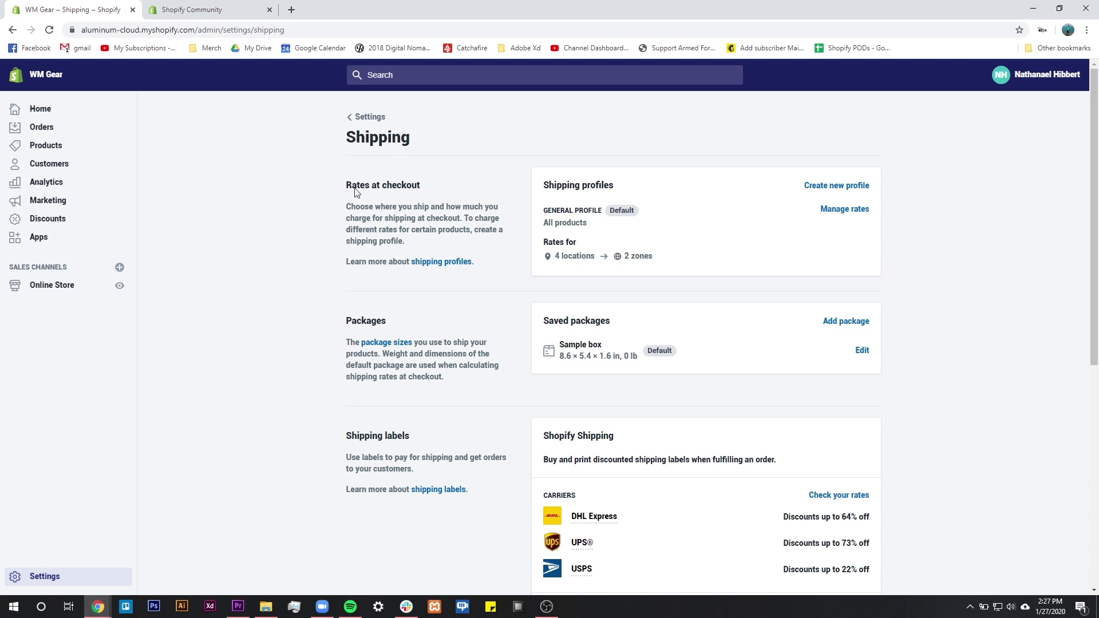
scroll(404, 184, down, 7)
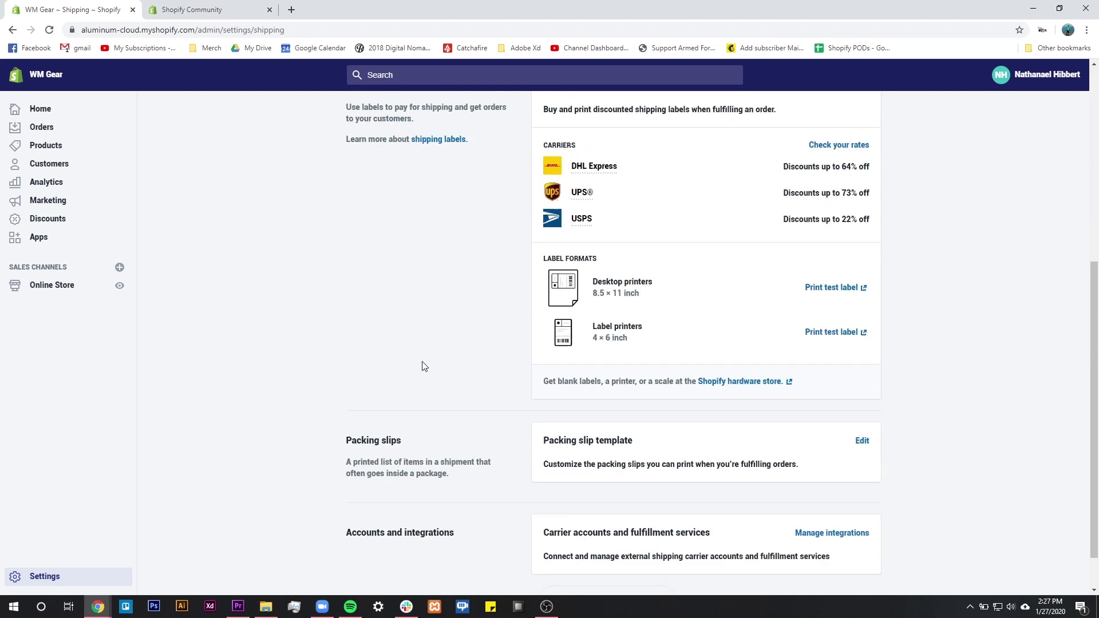
scroll(531, 306, up, 7)
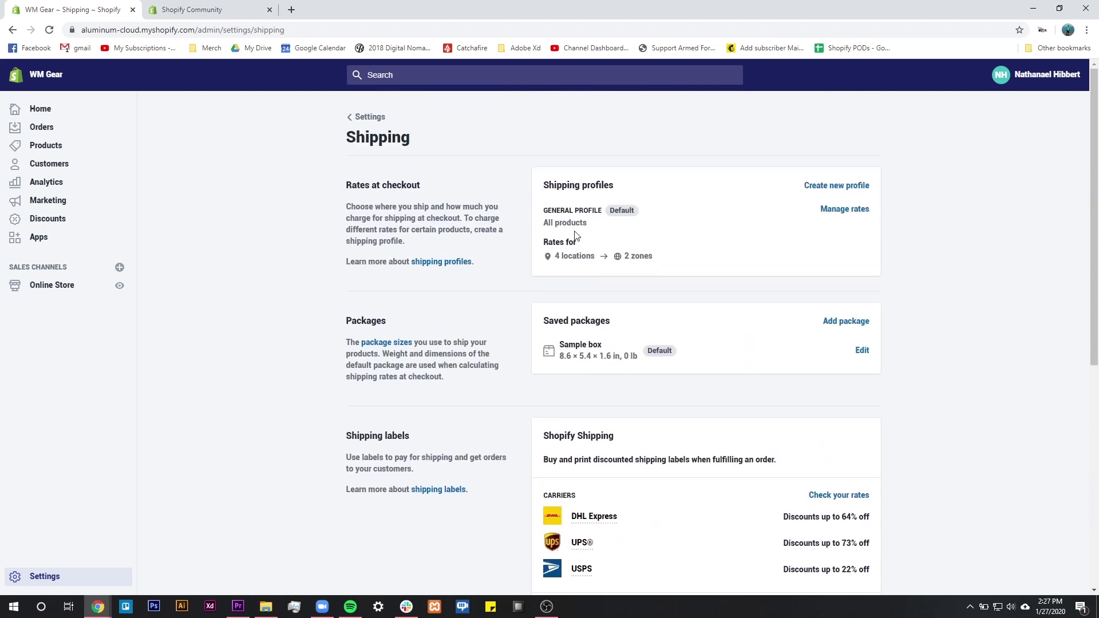
drag(350, 180, 347, 203)
click(430, 186)
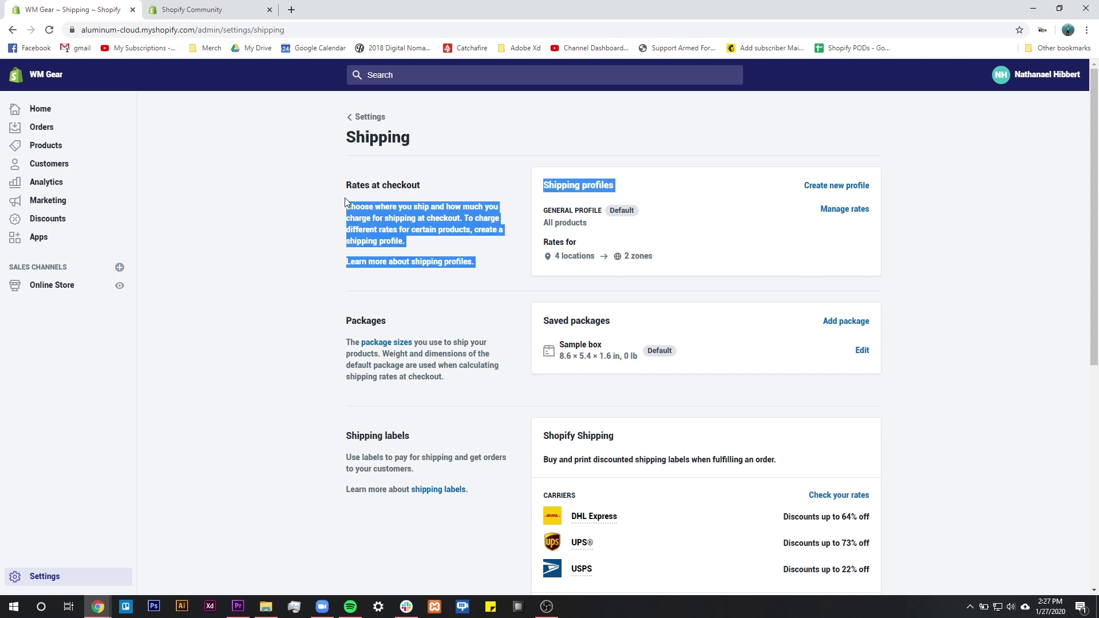
click(347, 188)
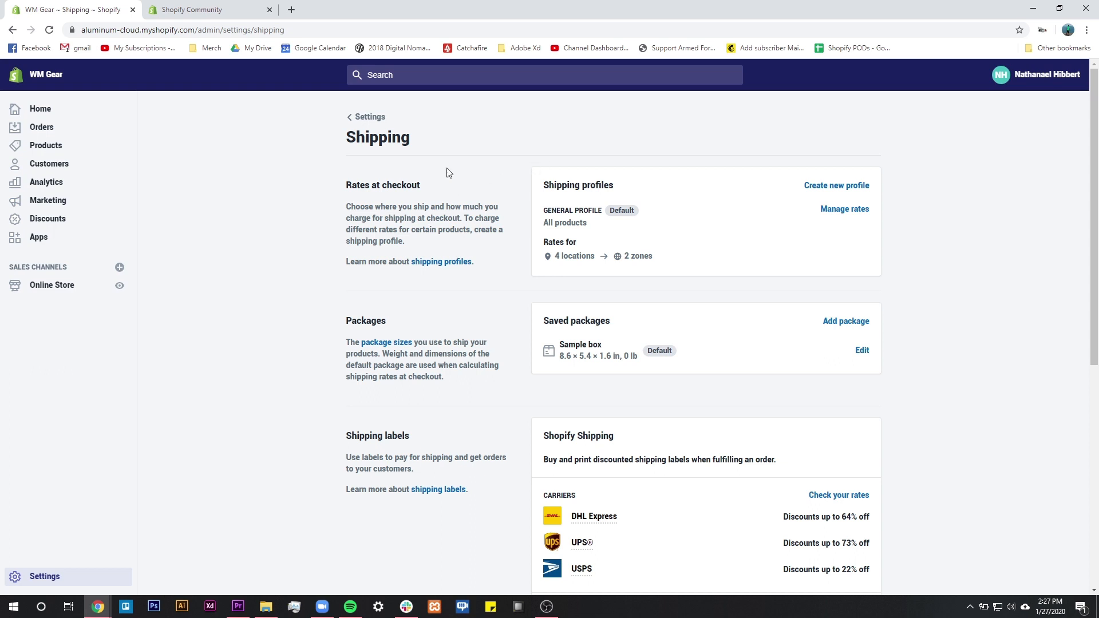
- Open the general profile's rate management and review its products, shipping origin and shipping zones
click(845, 209)
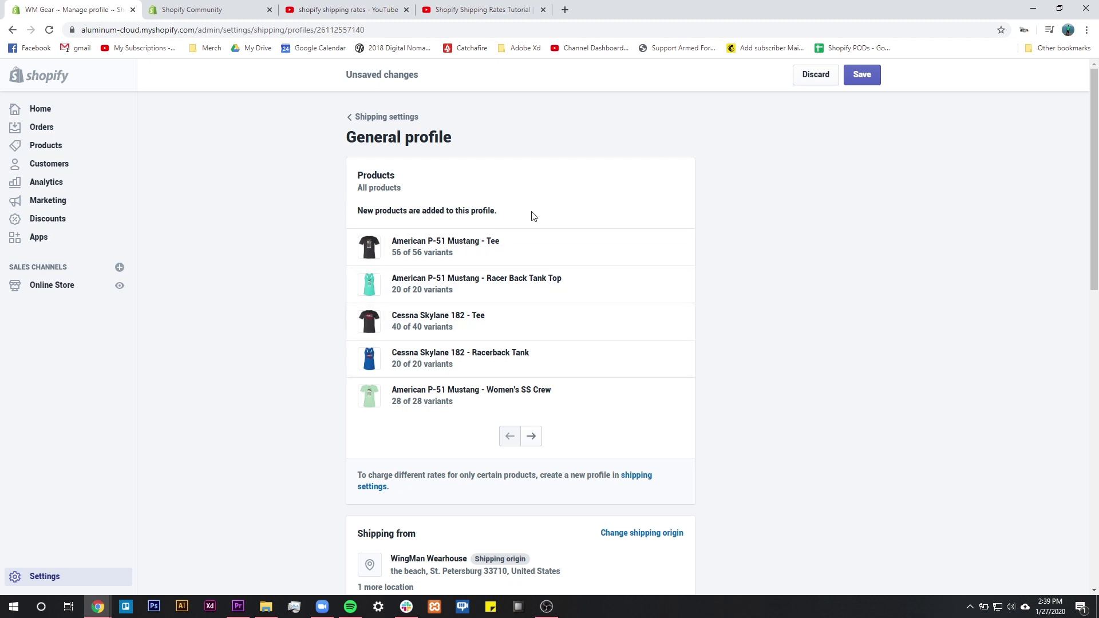
scroll(668, 284, down, 3)
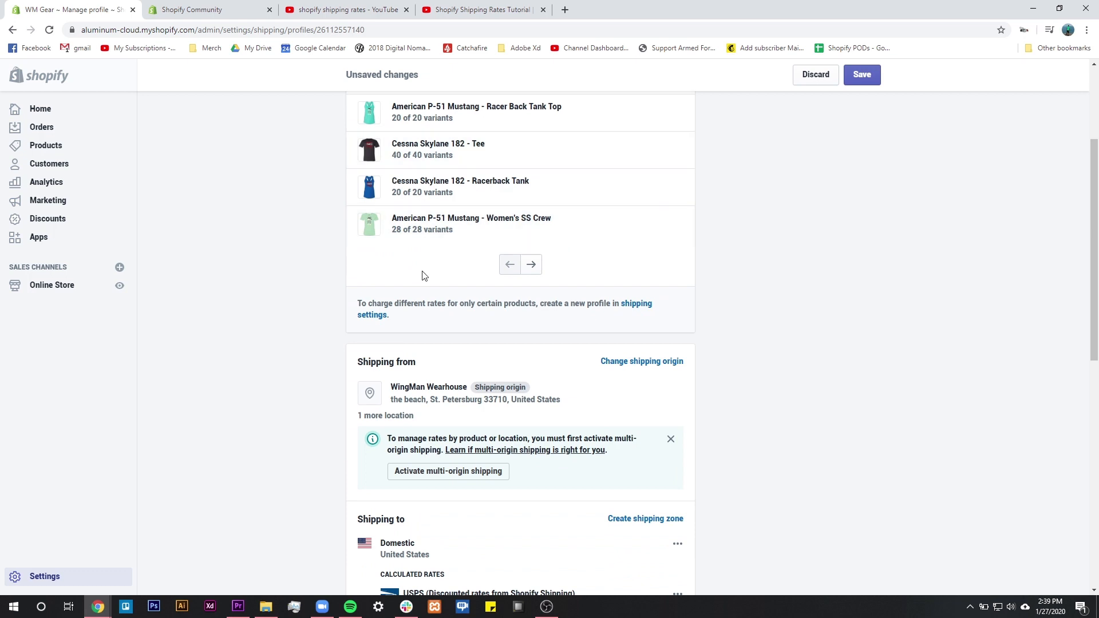
scroll(540, 358, down, 4)
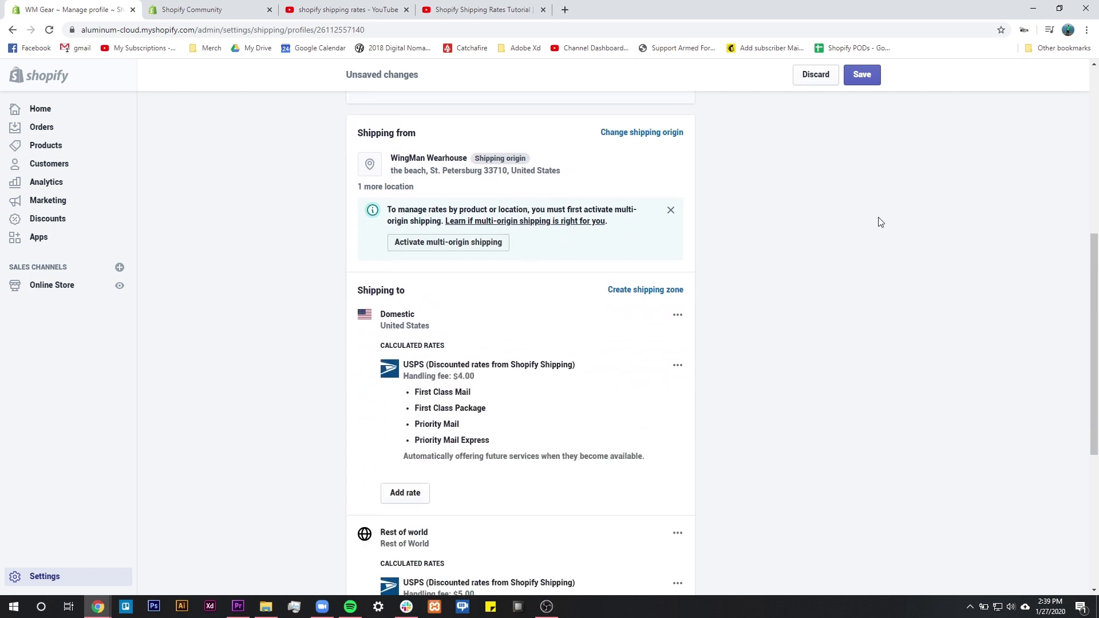
scroll(880, 222, down, 2)
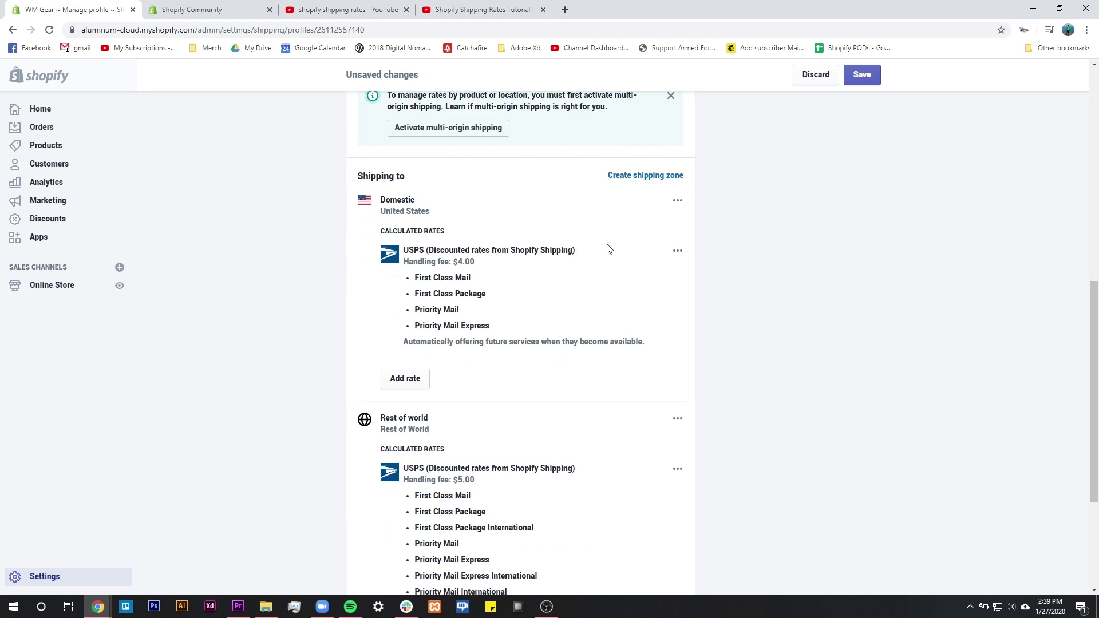
scroll(480, 302, down, 1)
scroll(376, 166, down, 1)
scroll(371, 177, up, 1)
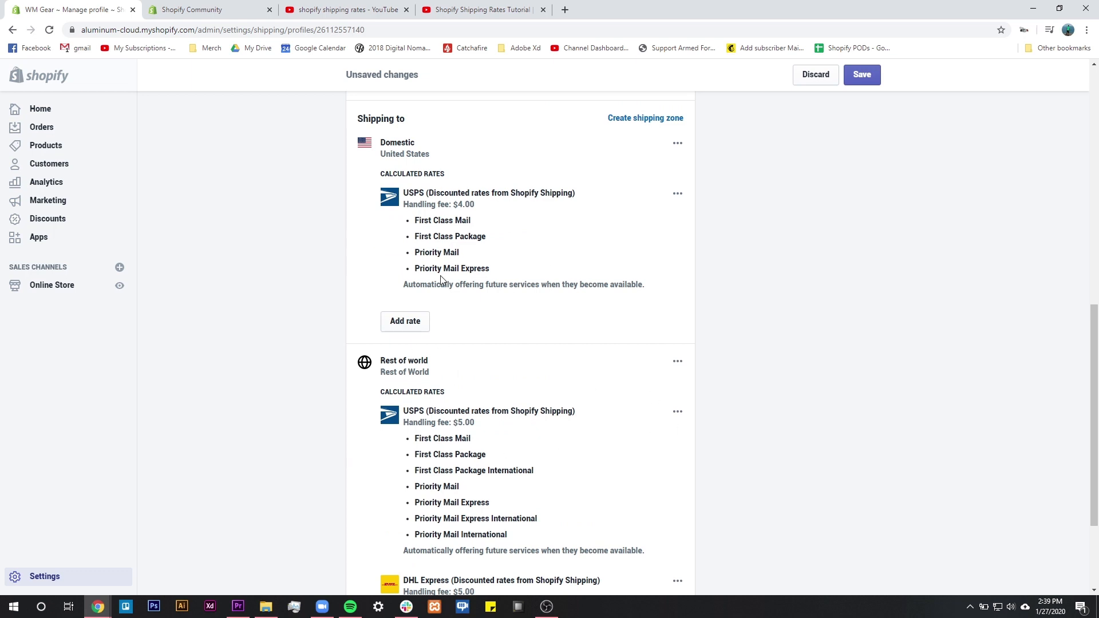
scroll(527, 389, down, 3)
scroll(543, 349, up, 3)
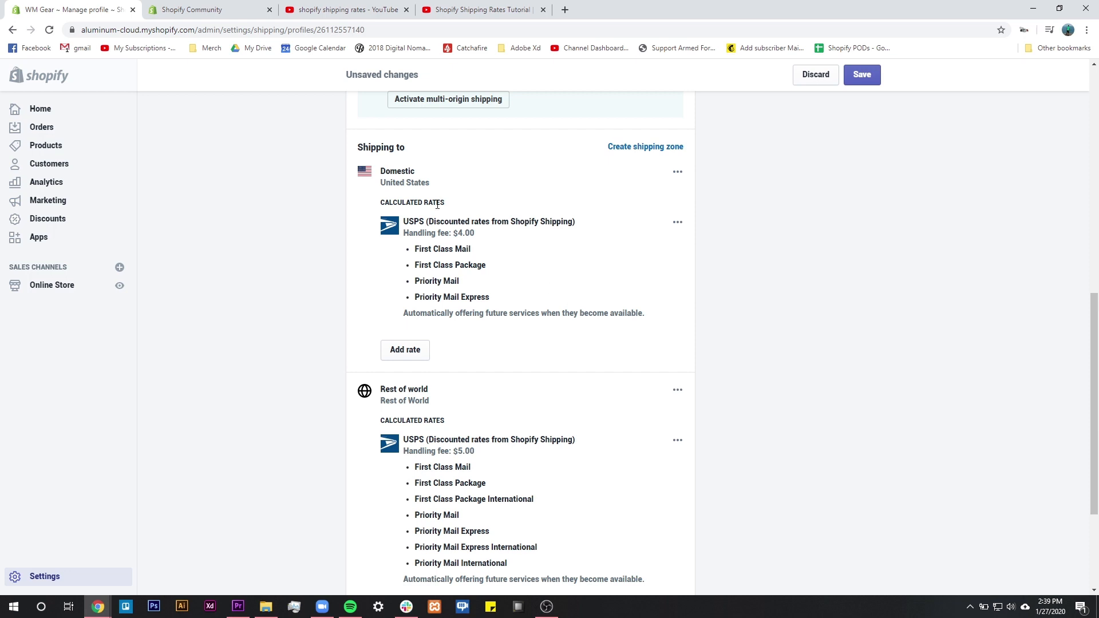
- Examine the calculated USPS rates listed for the Domestic zone and the shipping origin above them
drag(458, 206, 380, 203)
click(440, 171)
drag(452, 204, 379, 208)
click(388, 203)
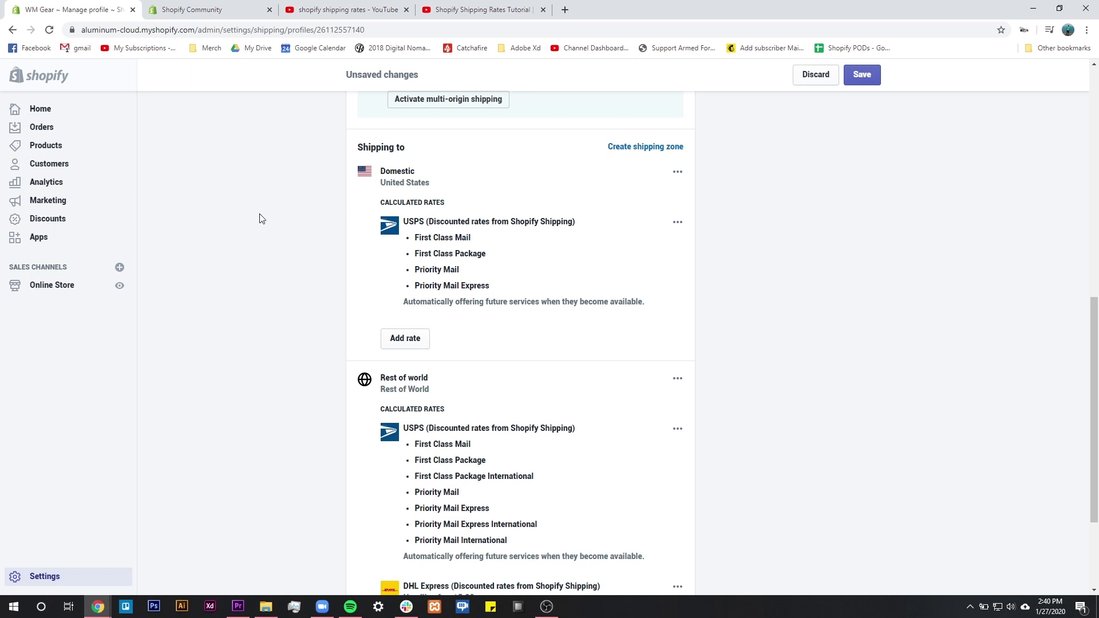
drag(404, 222, 441, 222)
click(482, 259)
double_click(448, 206)
click(380, 207)
scroll(792, 297, up, 2)
scroll(784, 300, down, 2)
scroll(739, 314, up, 3)
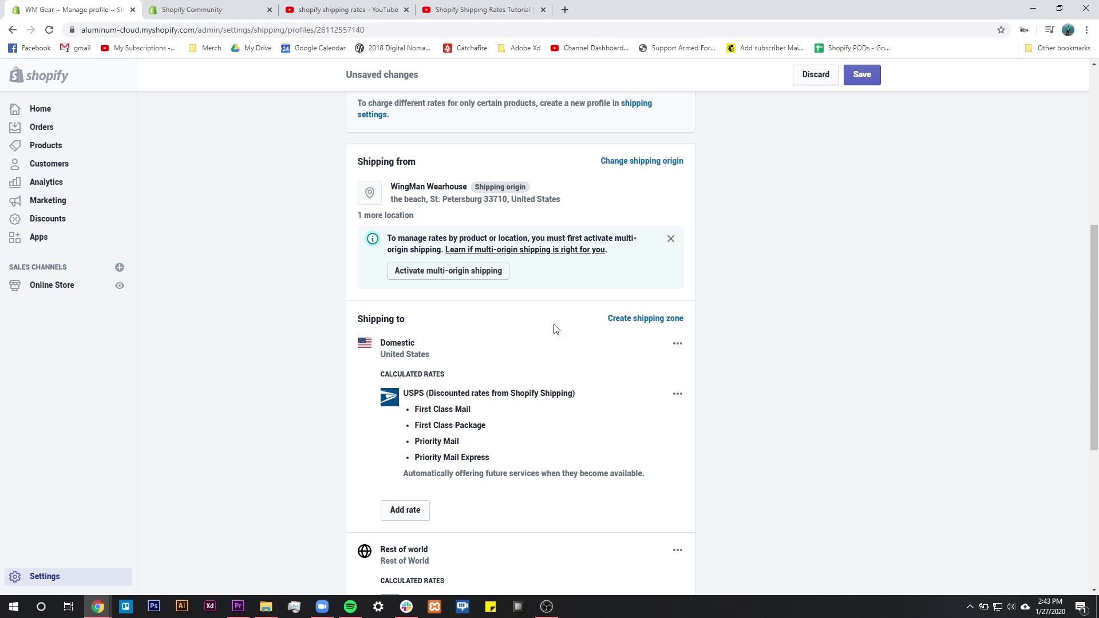
- Start a new shipping zone in the general profile and include all countries of Asia
click(672, 324)
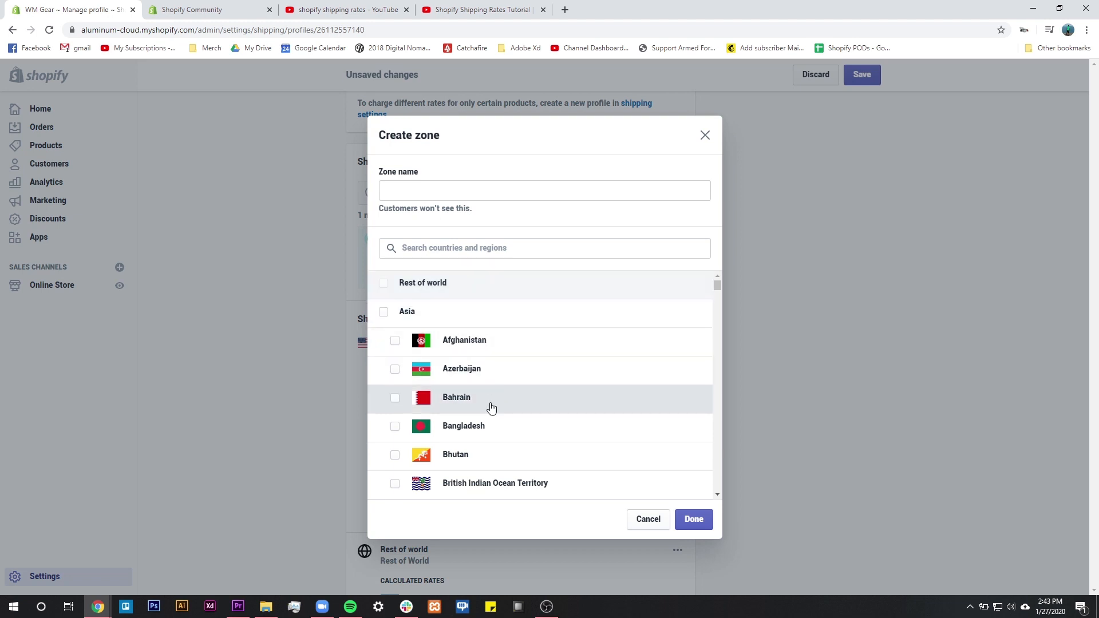
scroll(476, 429, down, 1)
scroll(478, 419, up, 1)
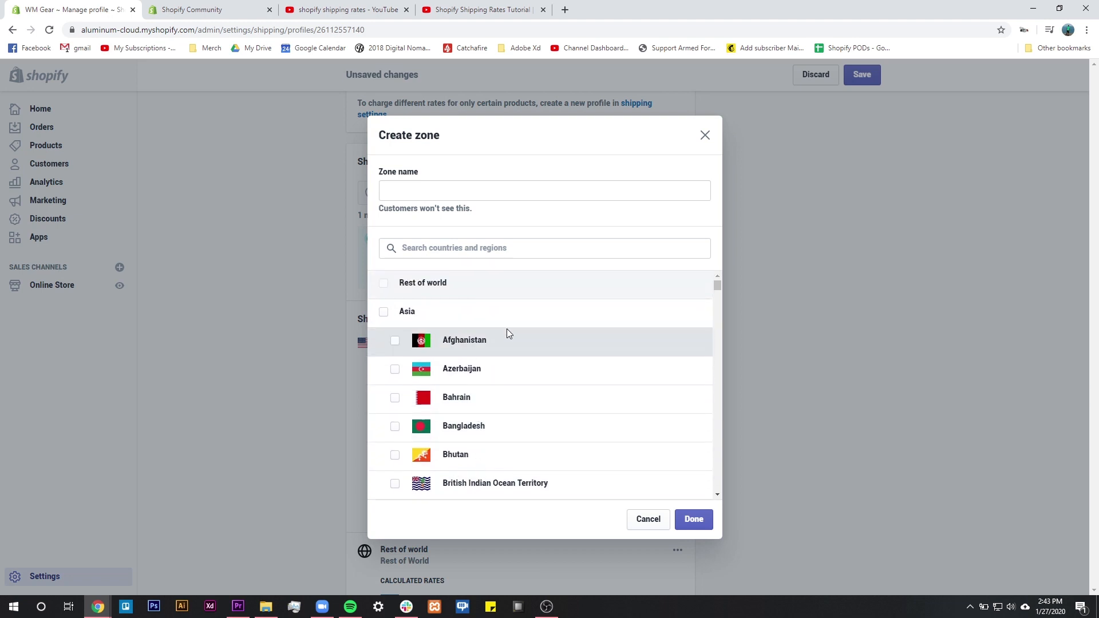
scroll(496, 381, down, 6)
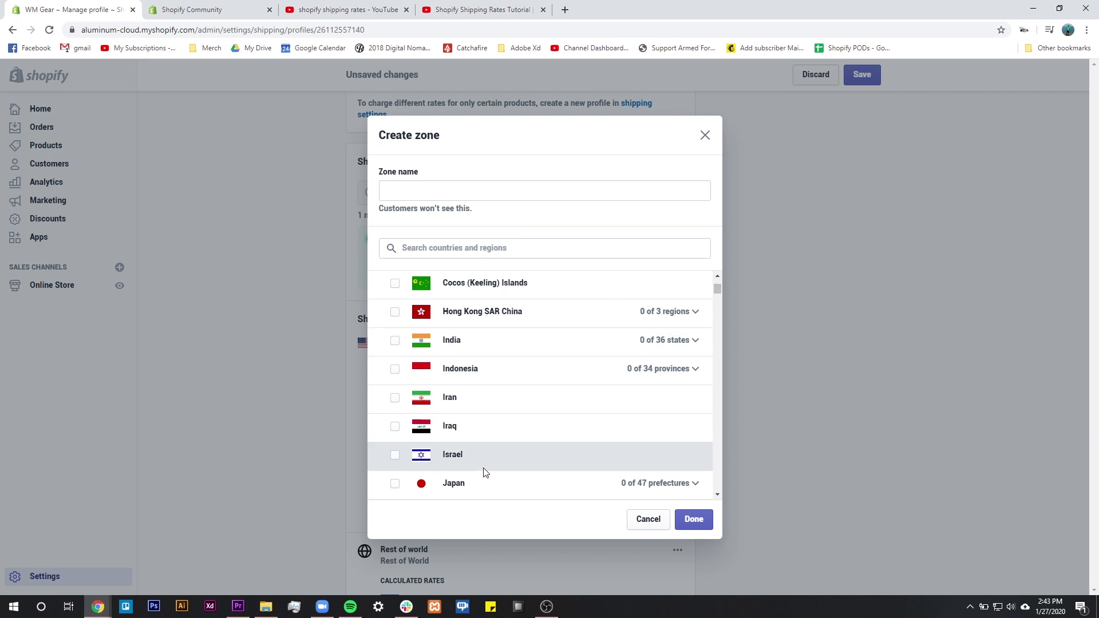
scroll(481, 435, up, 6)
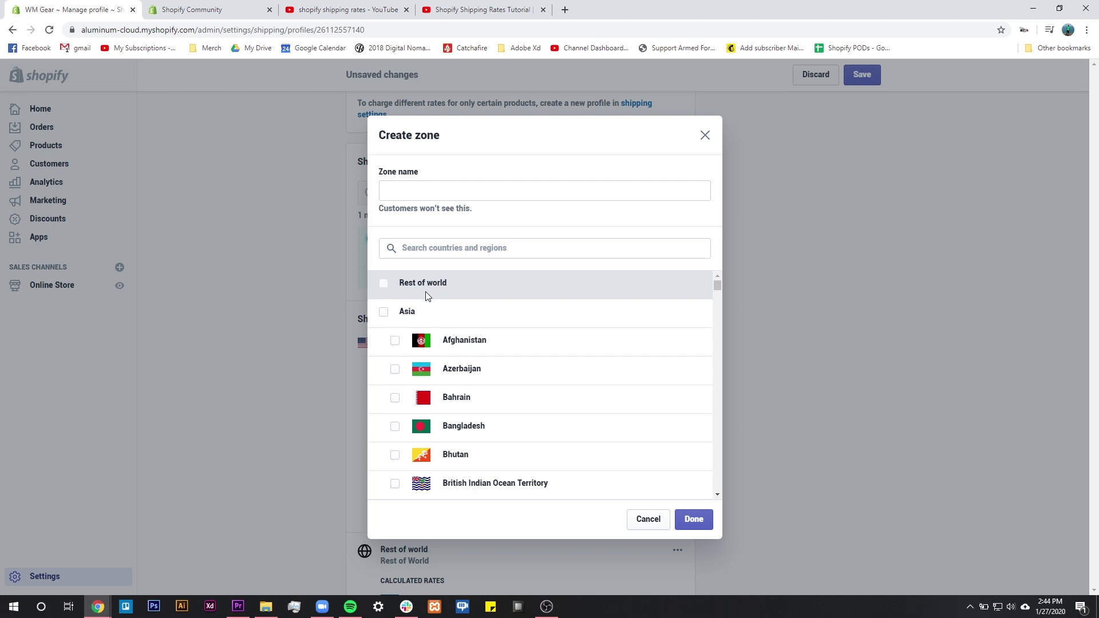
scroll(510, 399, down, 6)
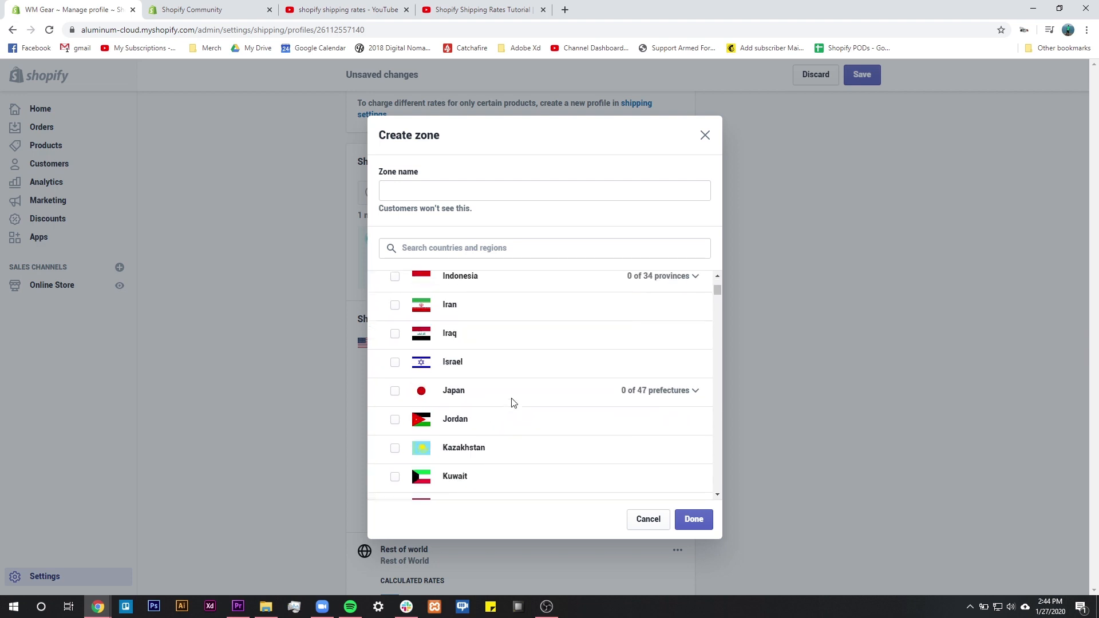
scroll(539, 322, up, 6)
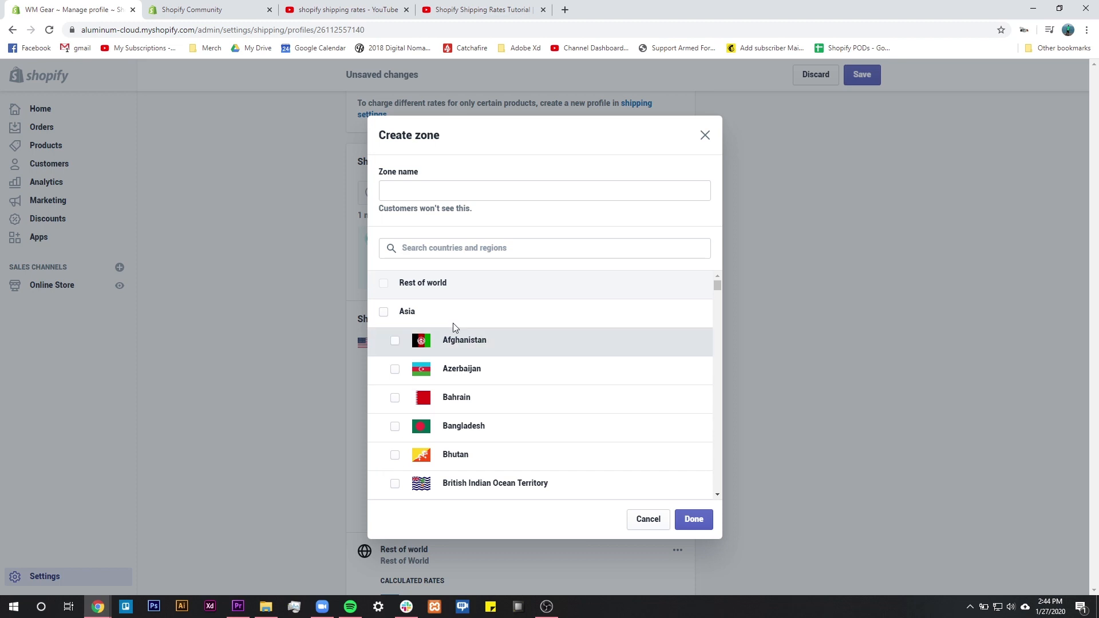
click(384, 311)
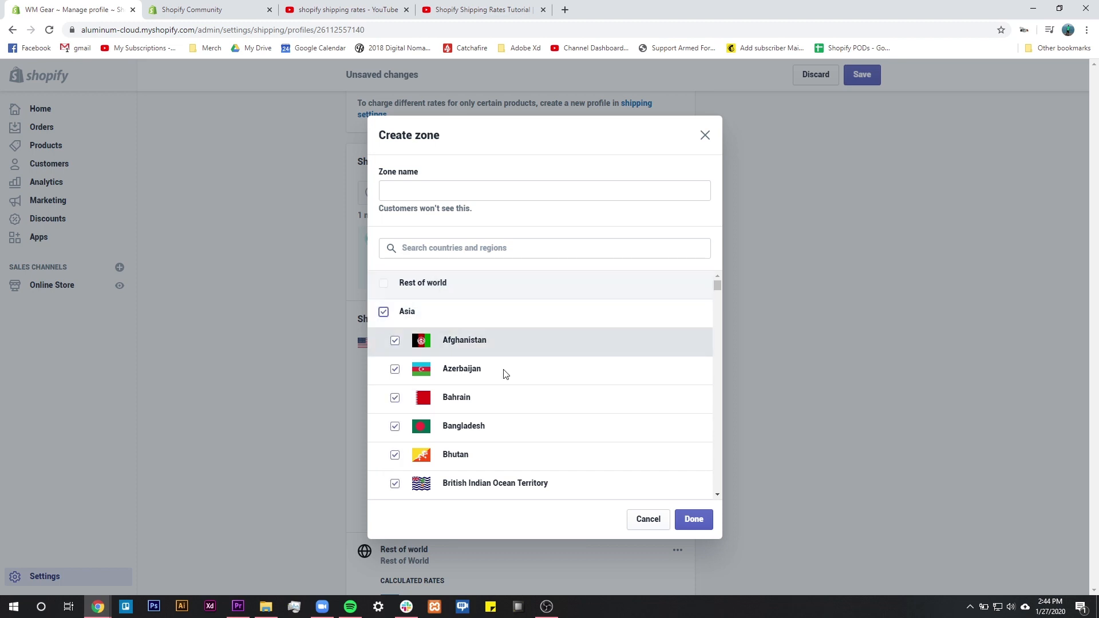
- Name the new shipping zone "Asia Test" and finish creating it
click(437, 189)
text(Asia Test)
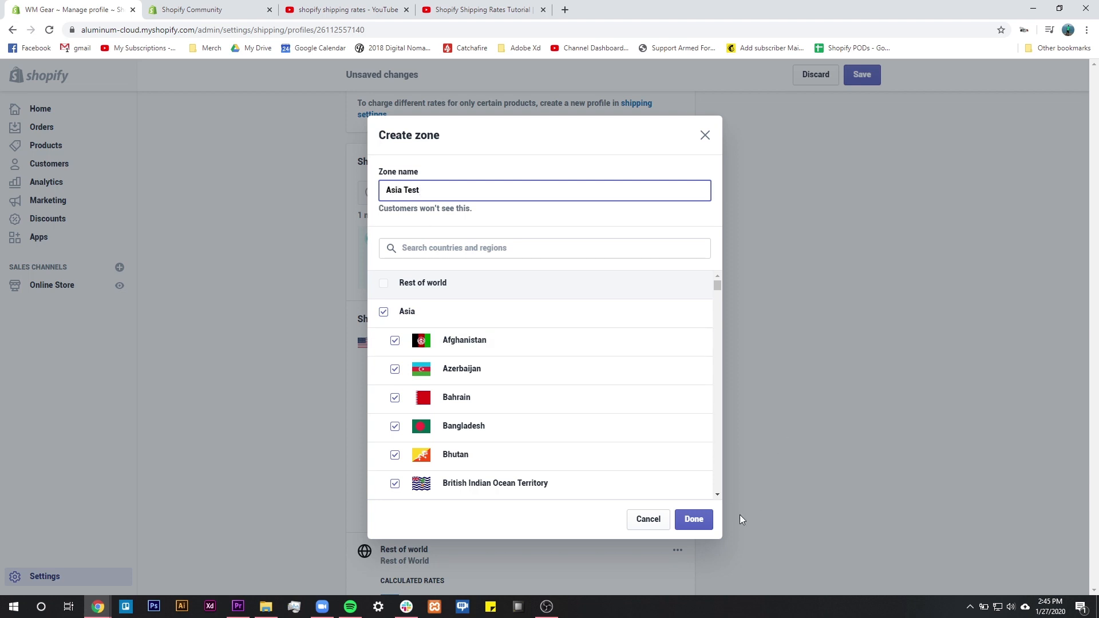
scroll(529, 352, down, 5)
scroll(520, 361, down, 5)
scroll(517, 361, up, 9)
click(693, 521)
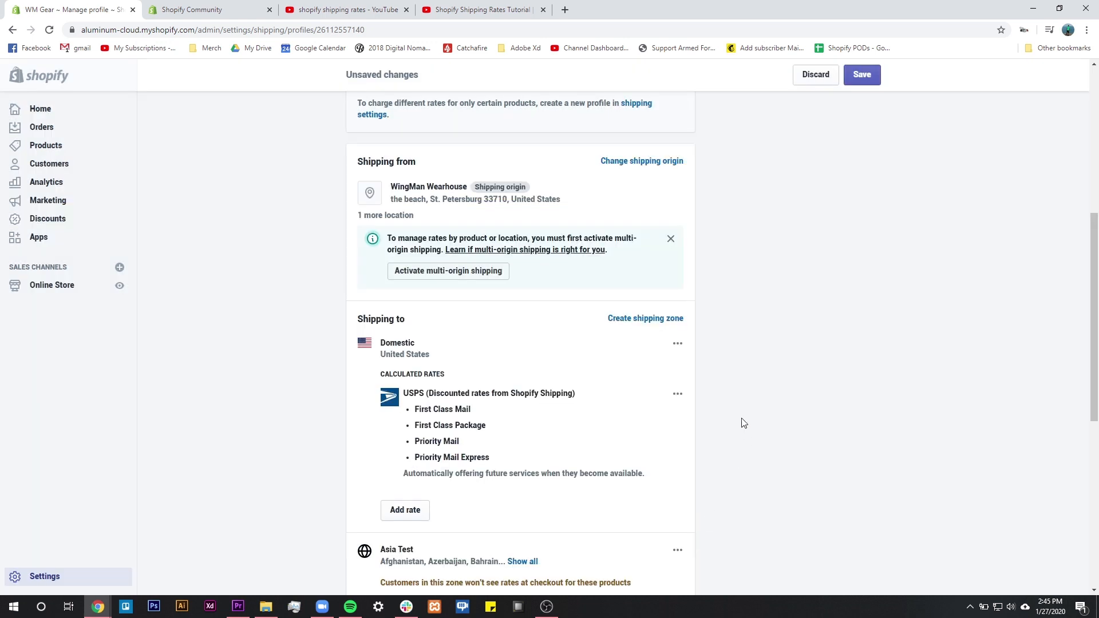
- Start a custom rate for the Asia Test zone, named Basic with a price of $8.00
scroll(749, 407, down, 1)
scroll(749, 407, down, 4)
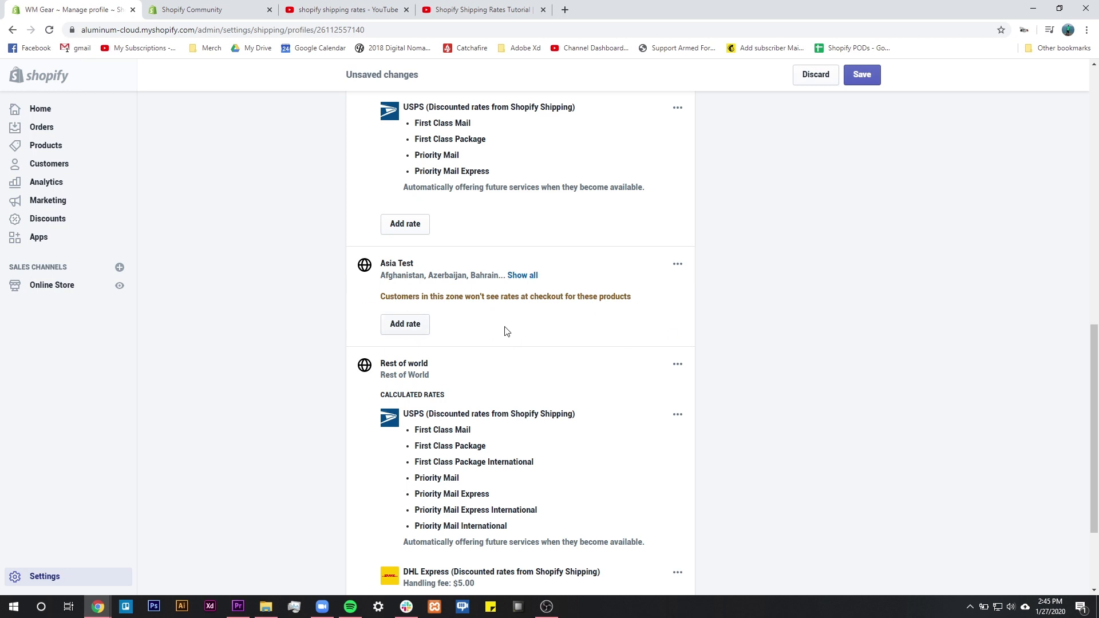
click(403, 330)
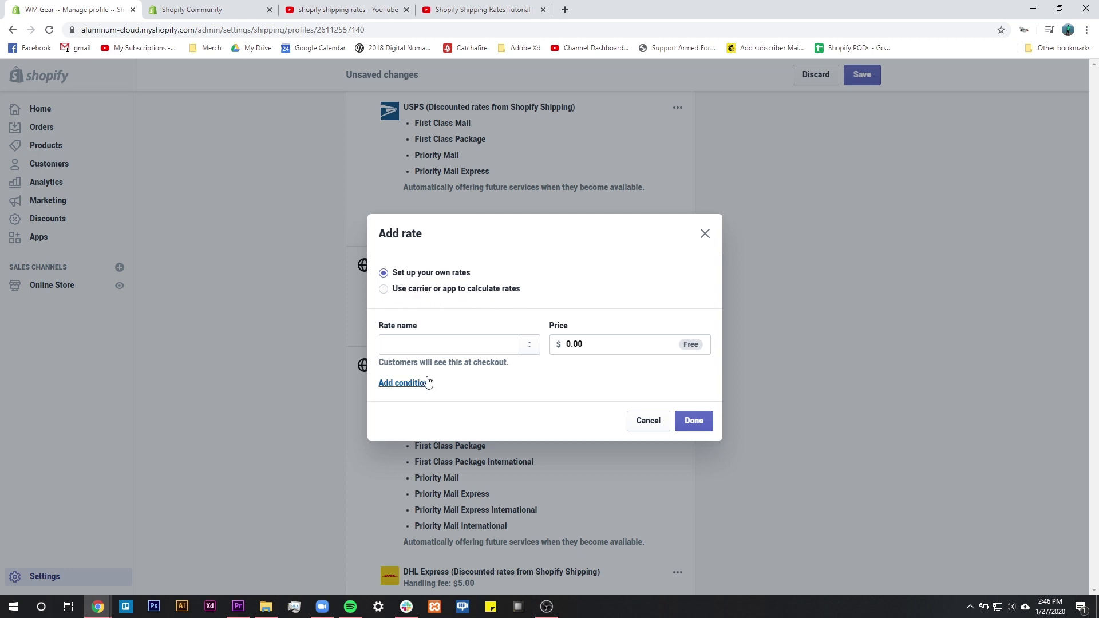
click(468, 349)
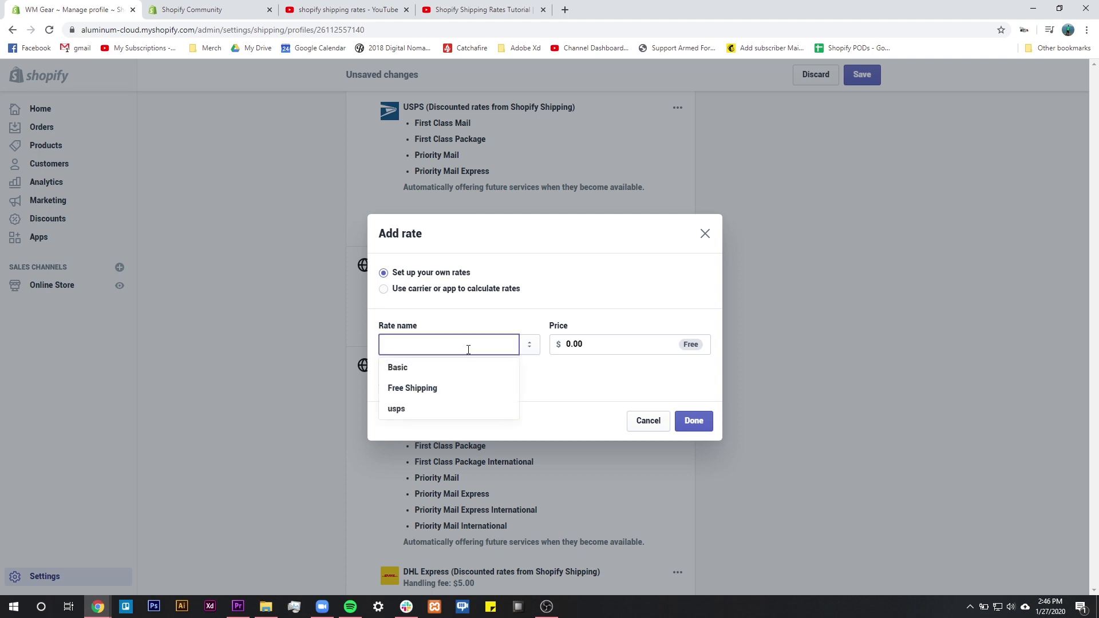
click(421, 367)
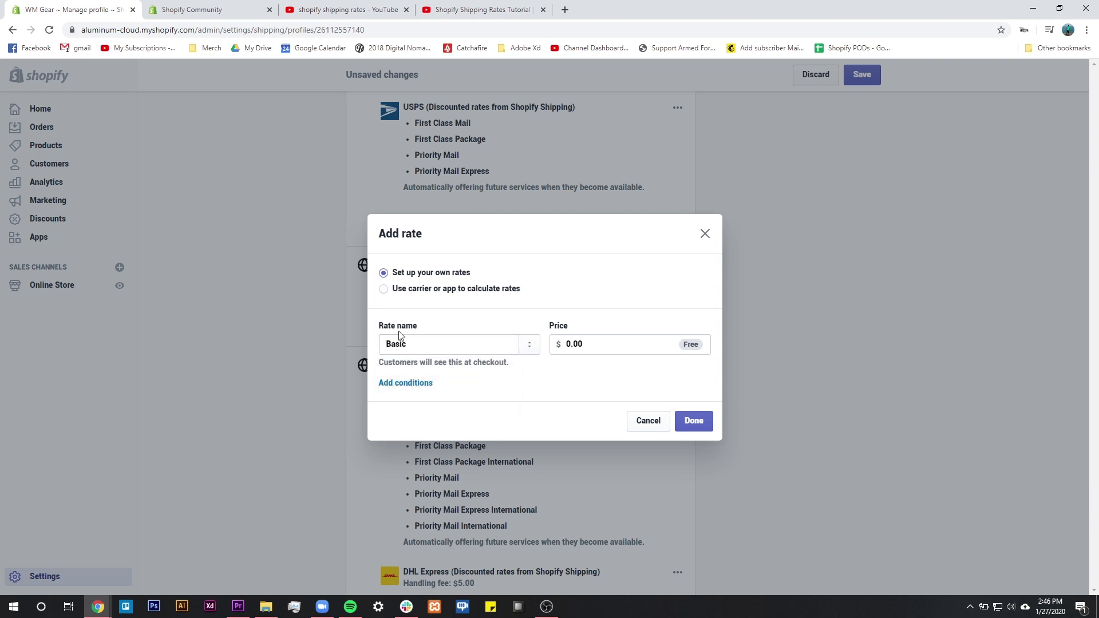
click(610, 344)
text(8.00)
click(641, 305)
- Add an order-price condition to the Basic rate with a maximum price of $49.99 and finish the rate
click(406, 382)
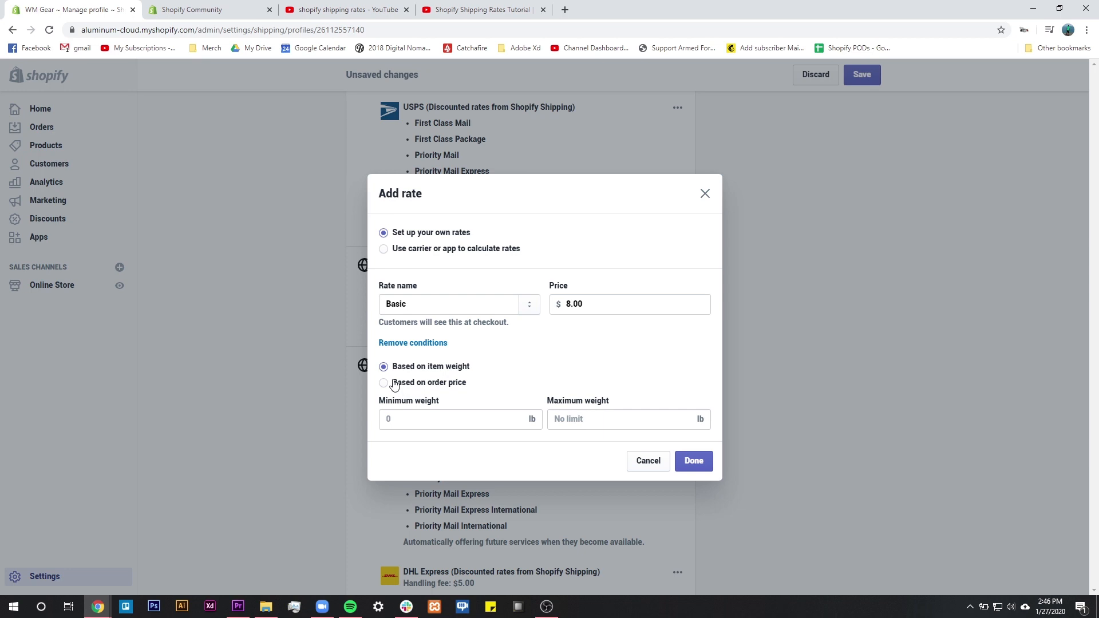
click(443, 386)
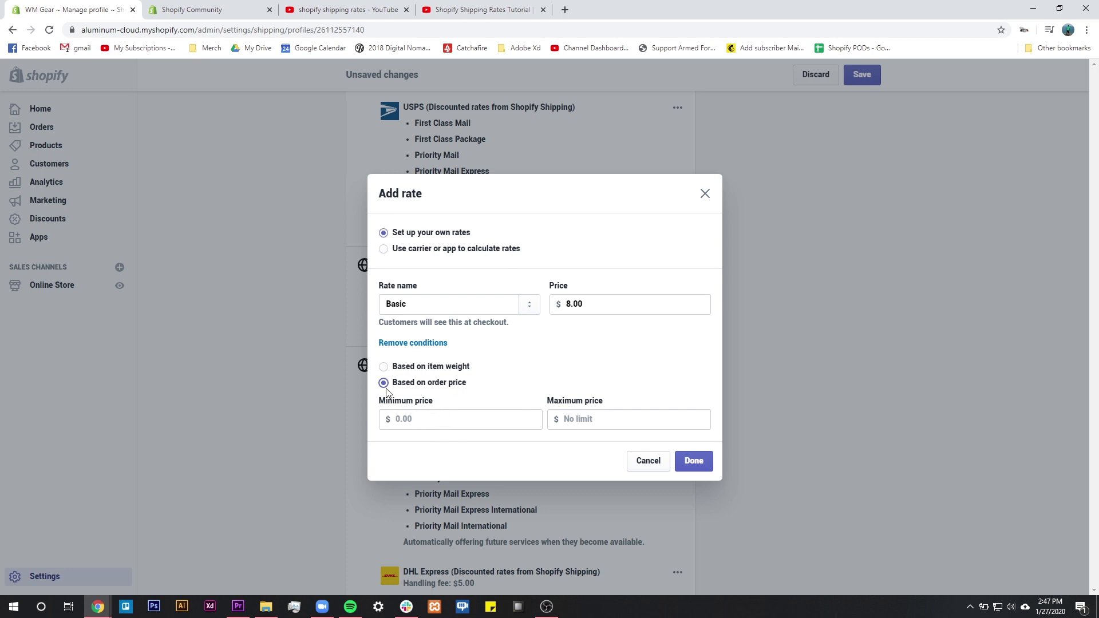
click(618, 423)
text(50)
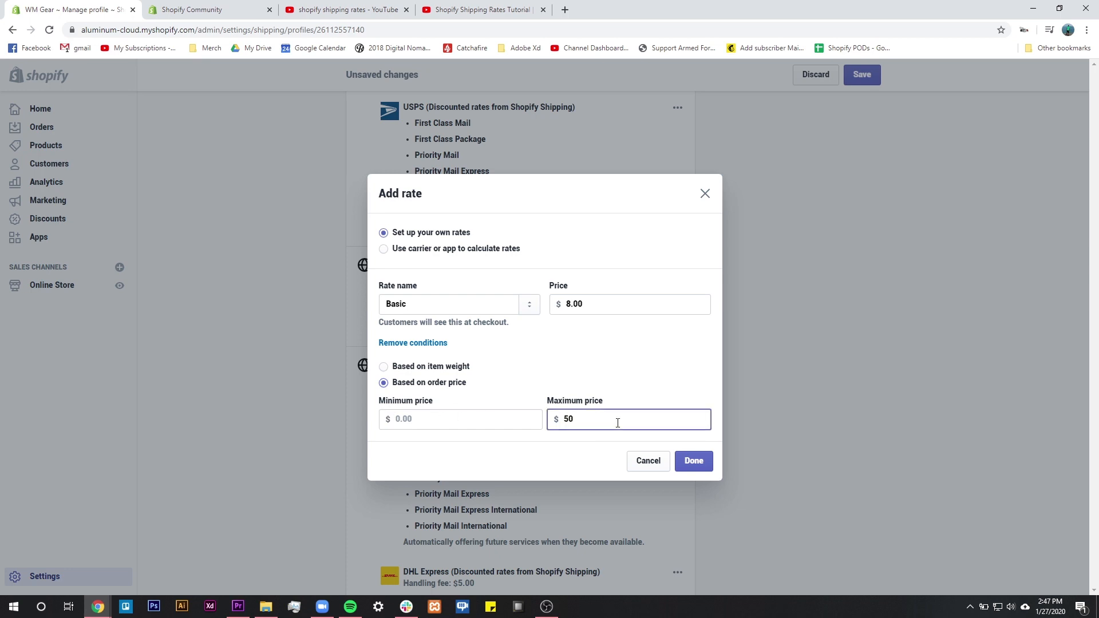
text(.00)
key(BackSpace)
key(BackSpace)
key(BackSpace)
text(49.99)
drag(610, 297, 548, 312)
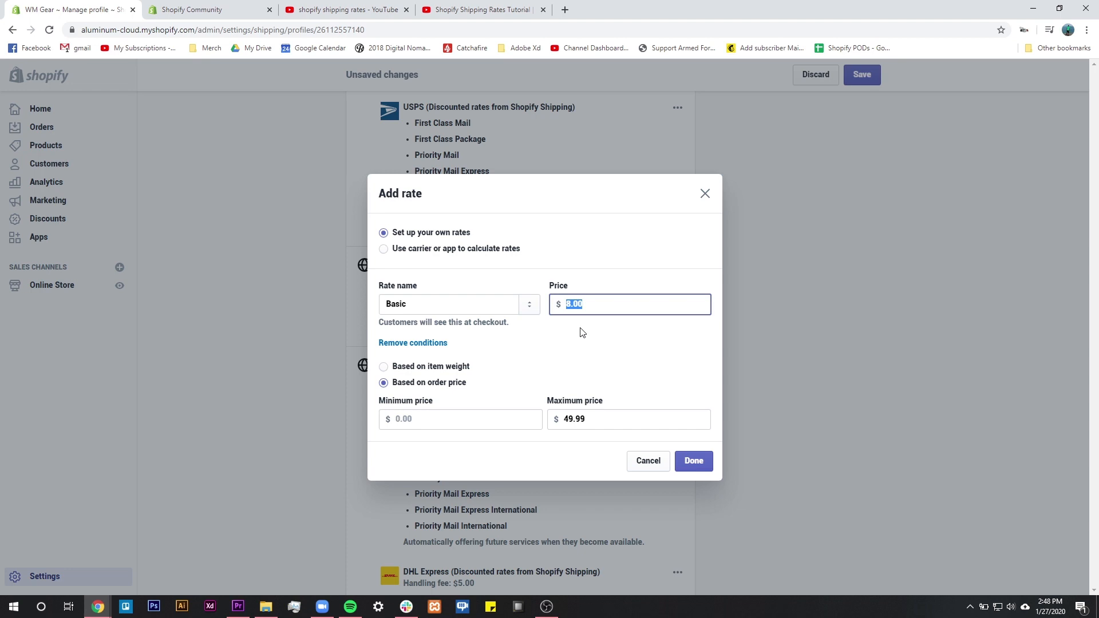
click(590, 307)
click(694, 460)
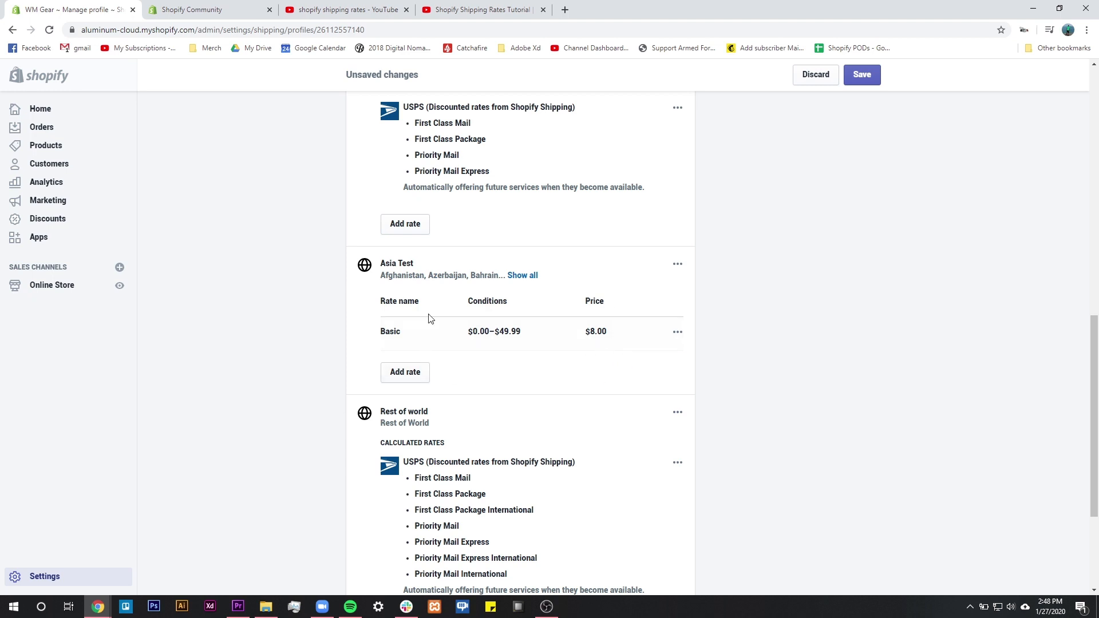
- Add a Free Shipping rate at $0.00 to the Asia Test zone, conditioned on a minimum order price of $50.00
click(416, 373)
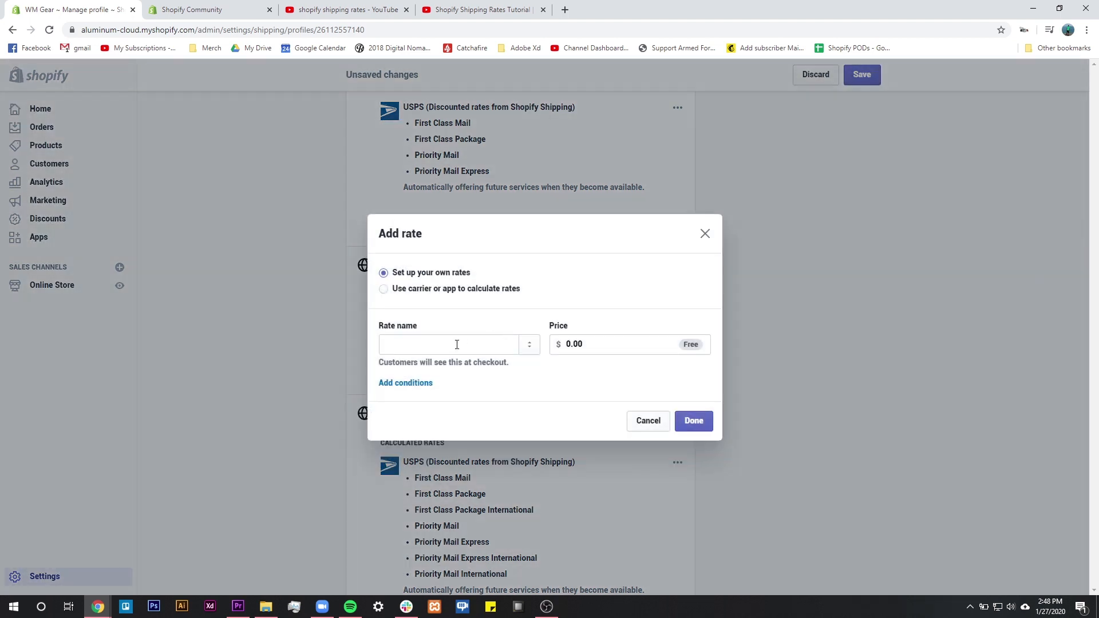
click(490, 343)
click(406, 394)
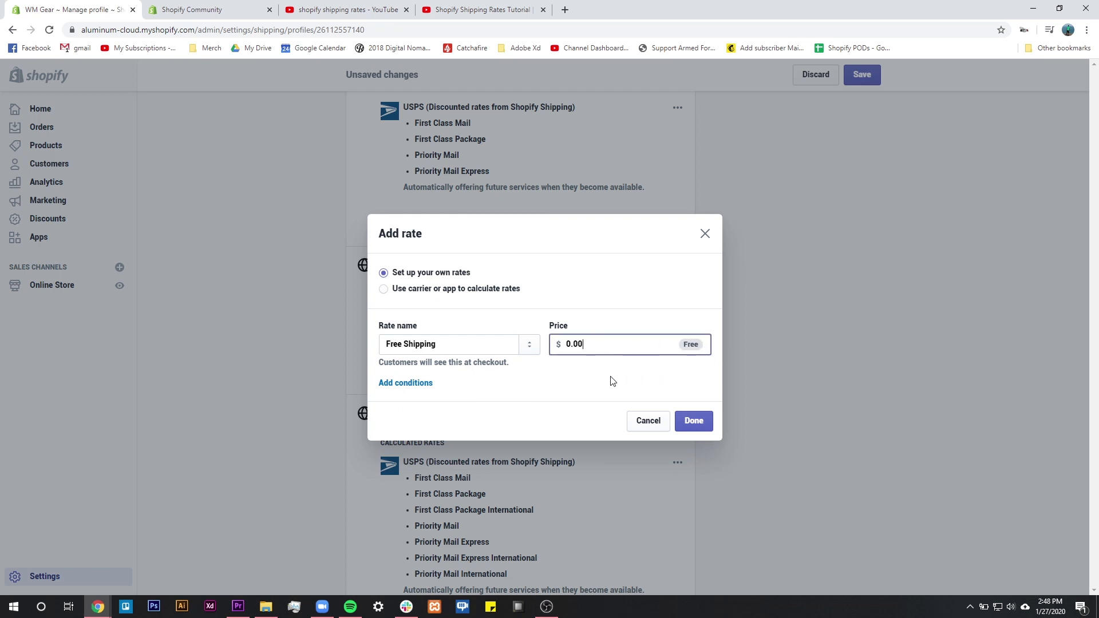
click(404, 384)
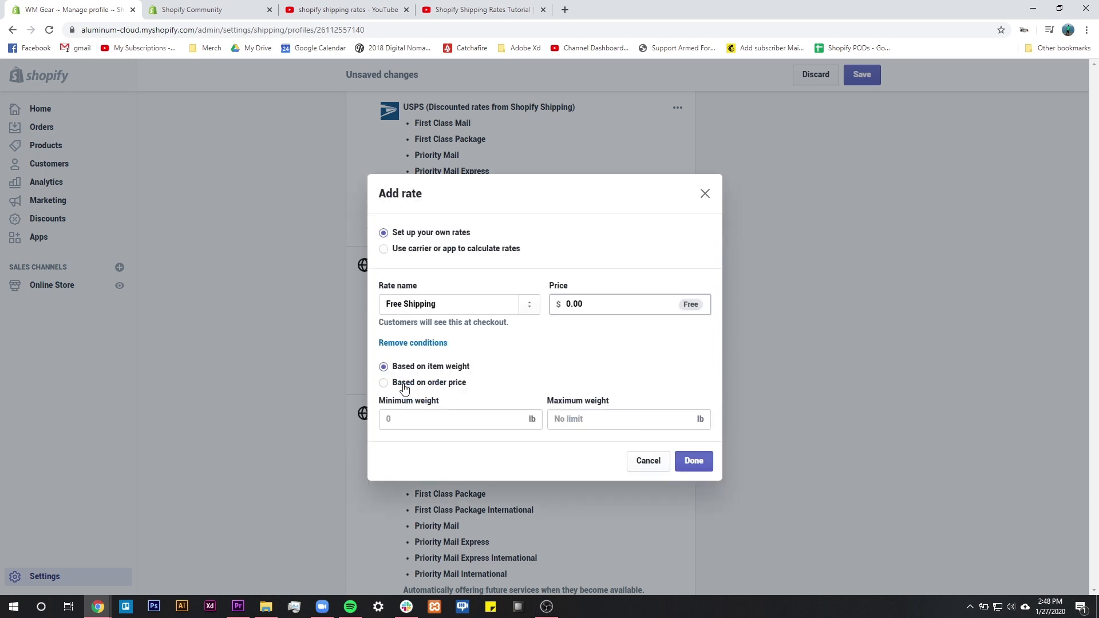
click(429, 382)
click(430, 424)
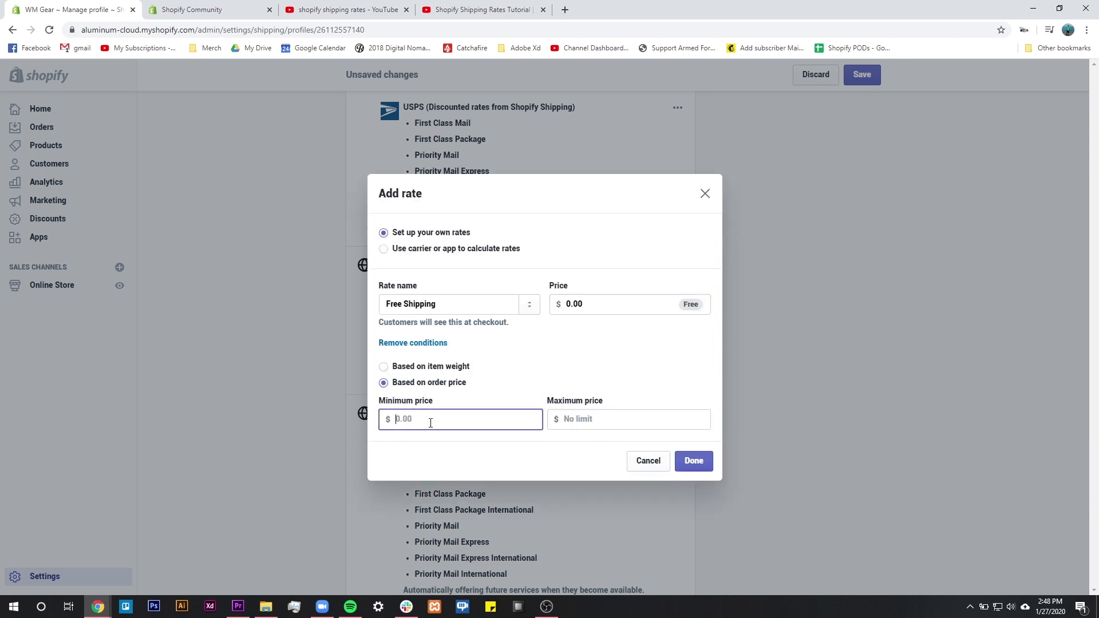
text(50.00)
click(694, 464)
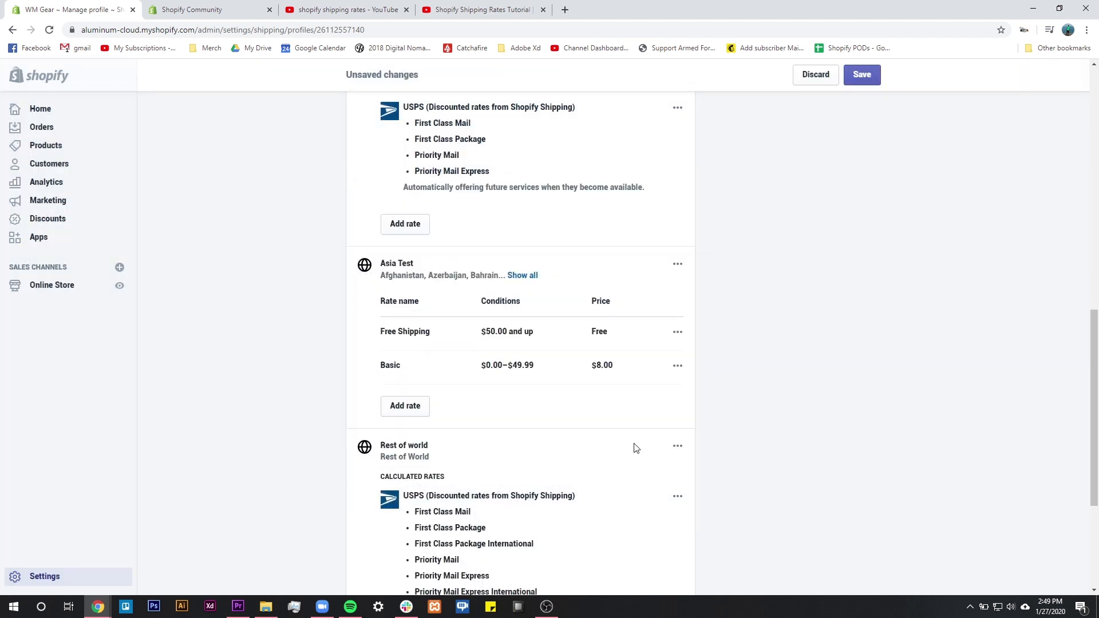